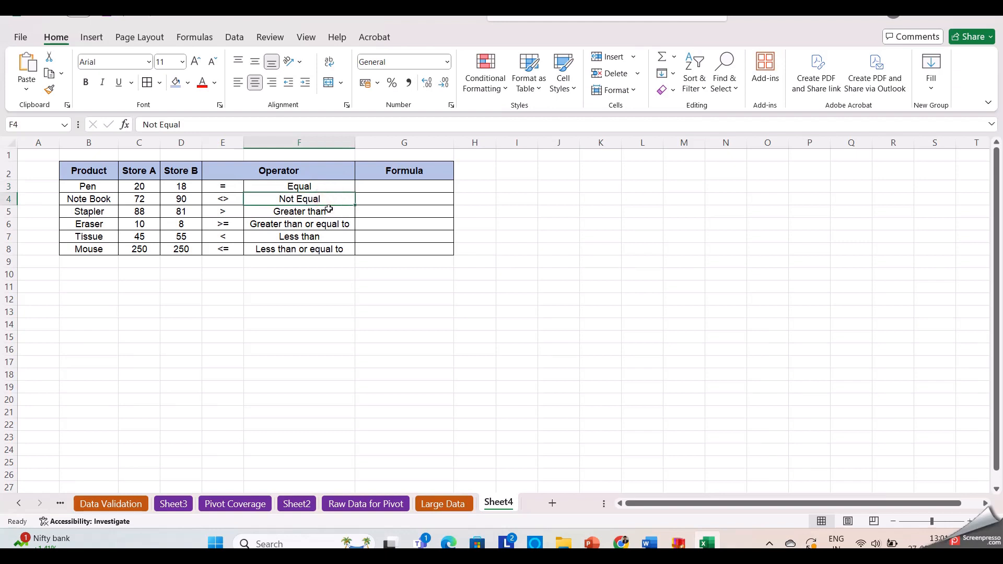
Review the comparison operators and their descriptions in the Operator column, and the whole table B2:G8.
{"action": "left_click", "coordinate": [333, 212]}
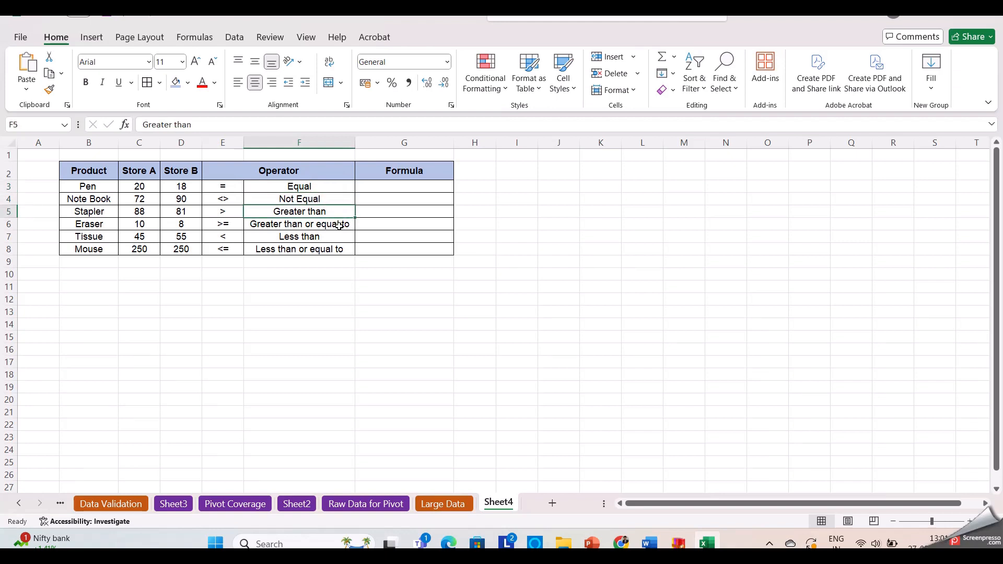
{"action": "left_click", "coordinate": [339, 224]}
{"action": "left_click", "coordinate": [335, 236]}
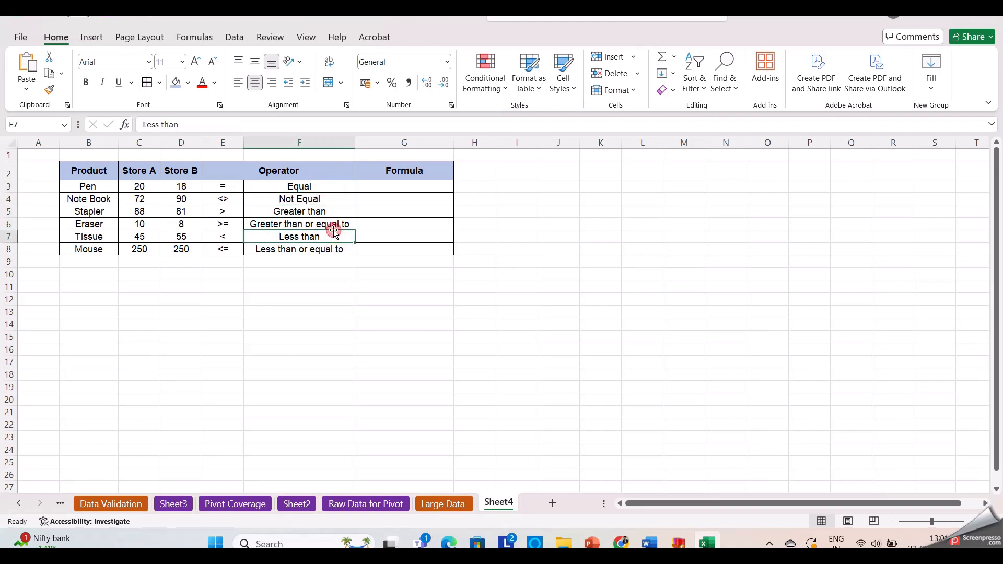
{"action": "left_click", "coordinate": [332, 224]}
{"action": "left_click", "coordinate": [330, 250]}
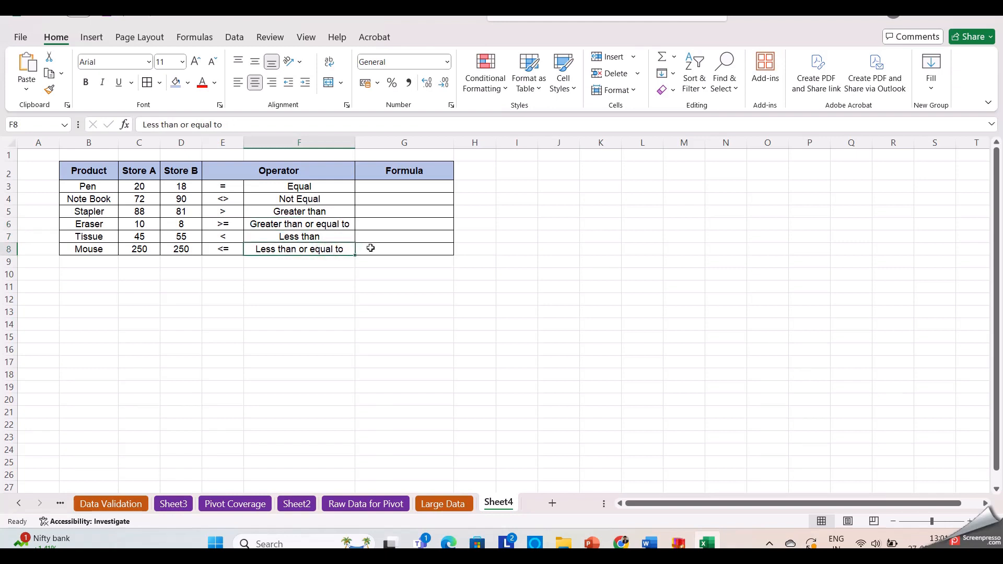
{"action": "left_click", "coordinate": [334, 174]}
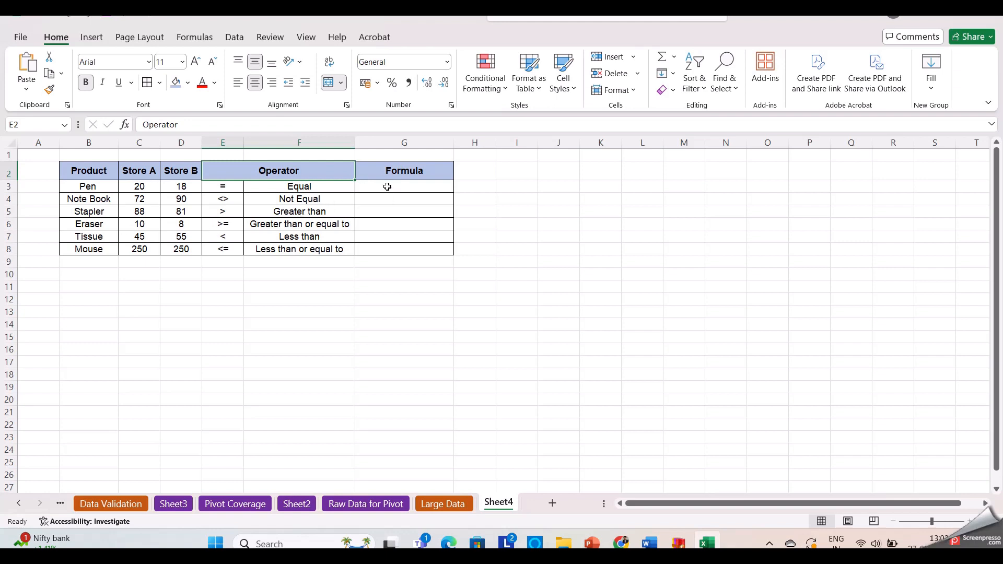
{"action": "left_click", "coordinate": [387, 186]}
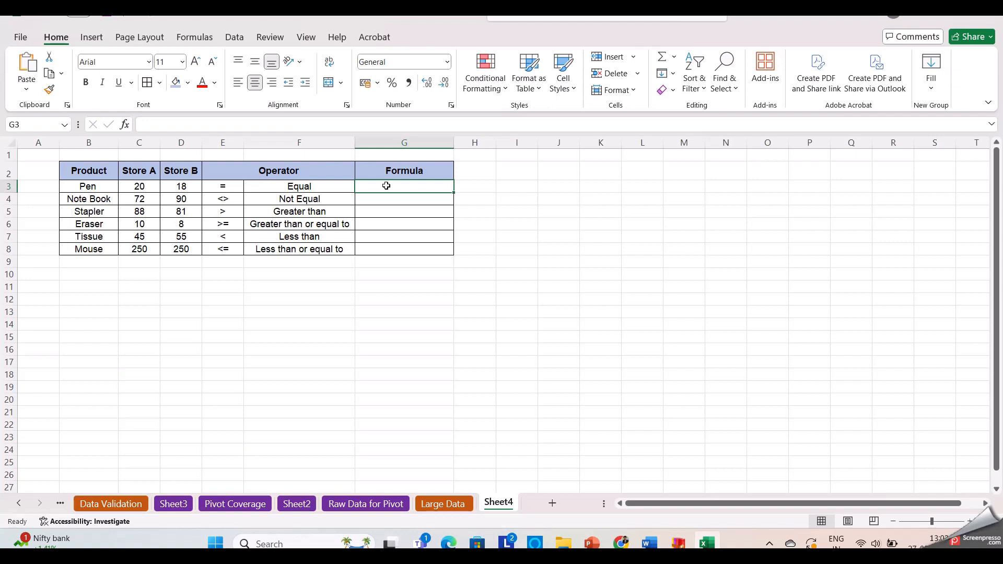
{"action": "left_click_drag", "start_coordinate": [81, 172], "coordinate": [374, 253]}
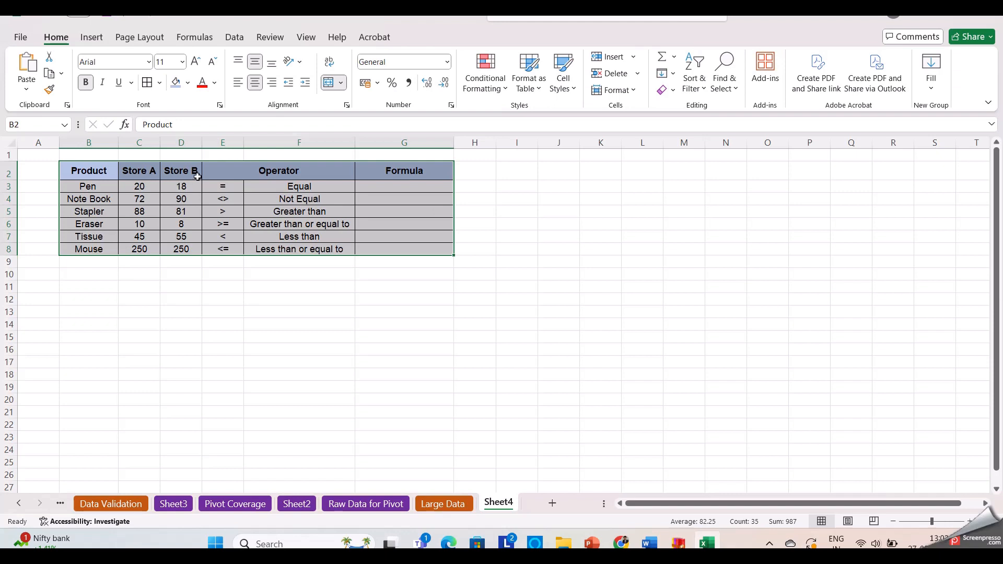
Enter the formula =C3=D3 in G3 to test whether the Pen values of Store A and Store B are equal.
{"action": "left_click", "coordinate": [401, 187]}
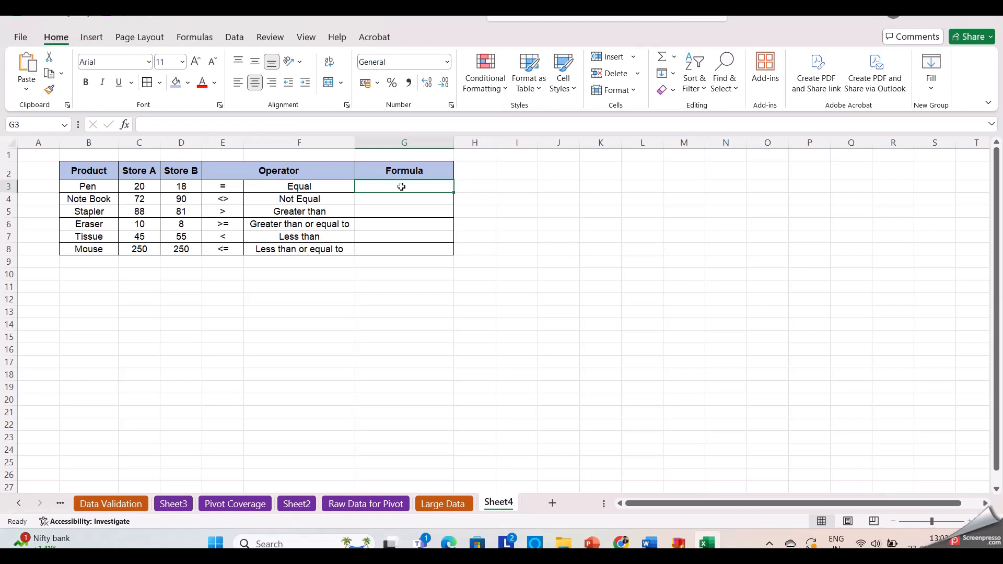
{"action": "type", "text": "="}
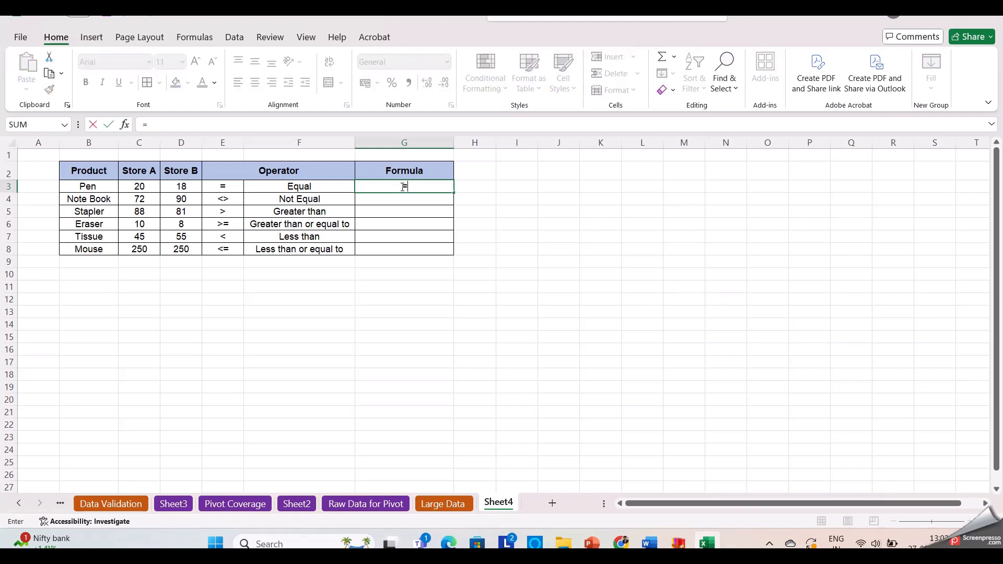
{"action": "left_click", "coordinate": [144, 187]}
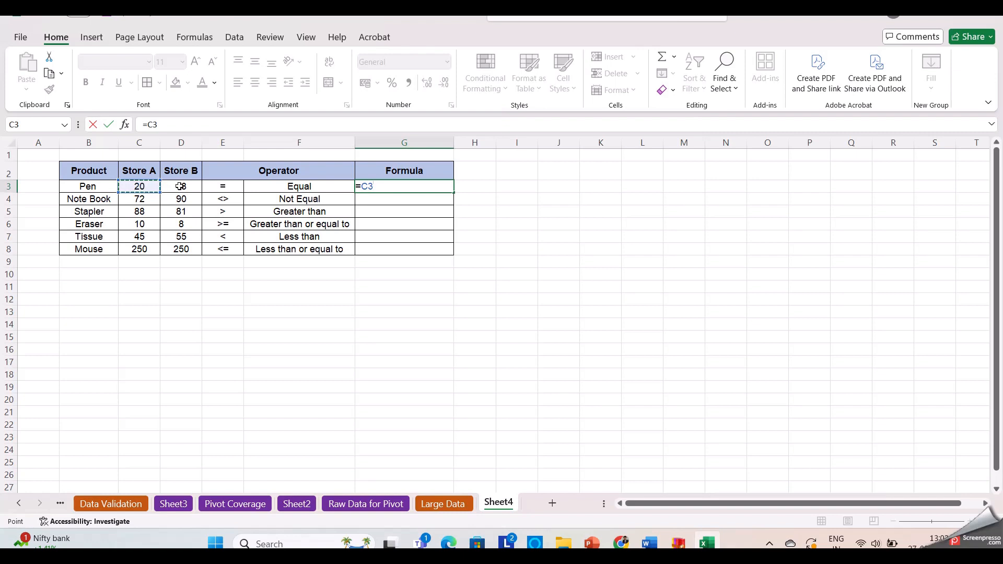
{"action": "type", "text": "="}
{"action": "left_click", "coordinate": [181, 186]}
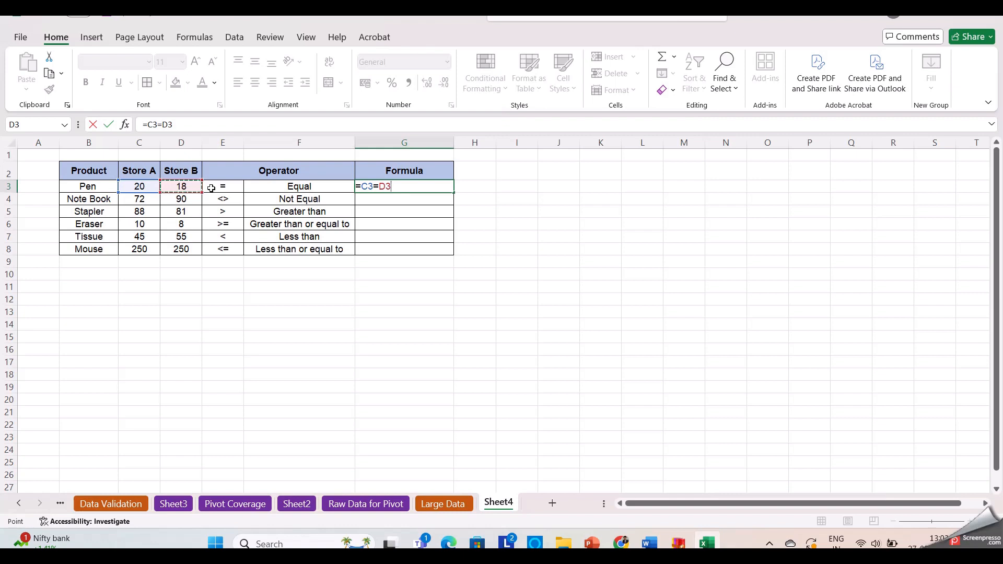
{"action": "key", "text": "Return"}
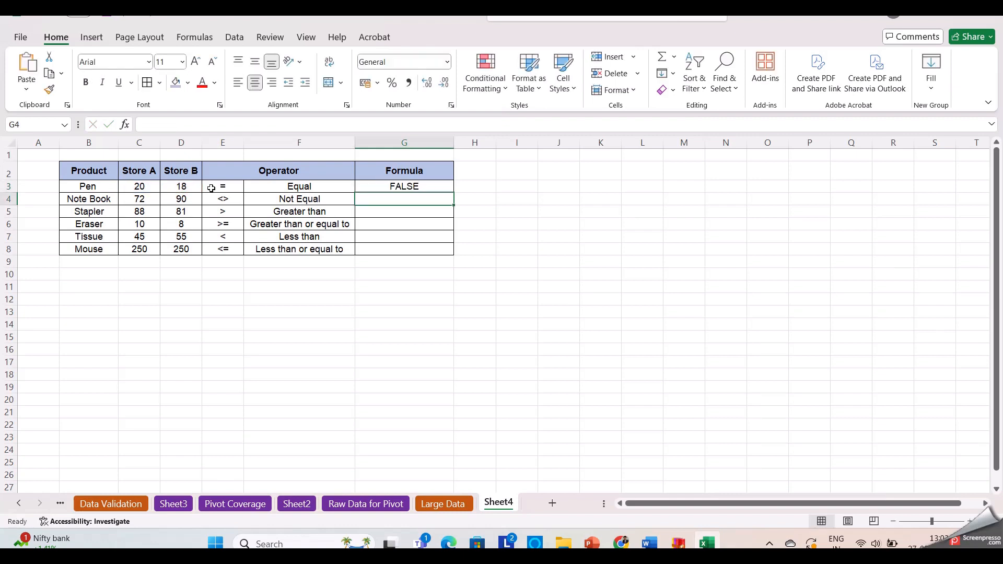
Examine the Pen row's result in G3 against its two store values, and the Equal and Not Equal operator entries.
{"action": "left_click", "coordinate": [435, 186]}
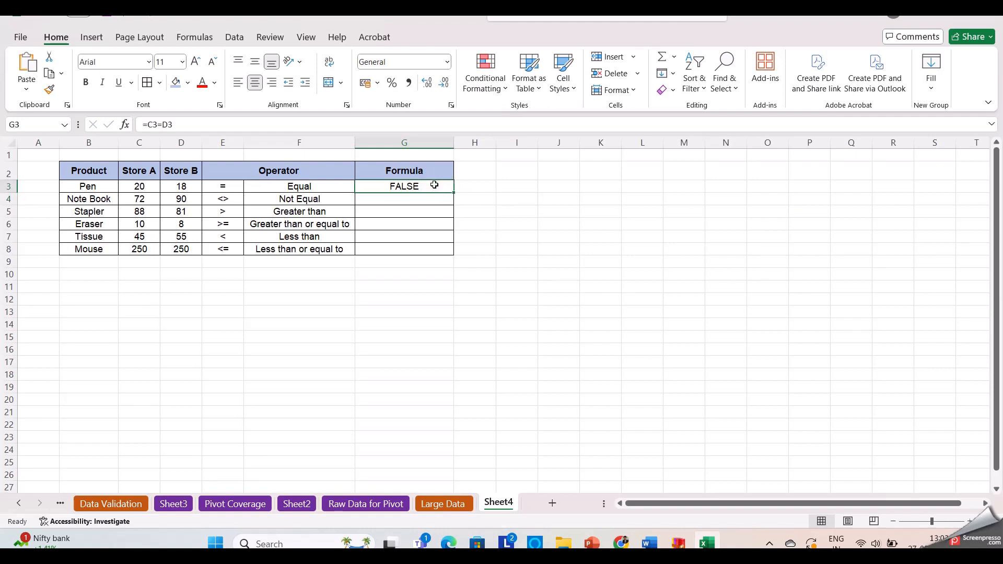
{"action": "left_click", "coordinate": [140, 187]}
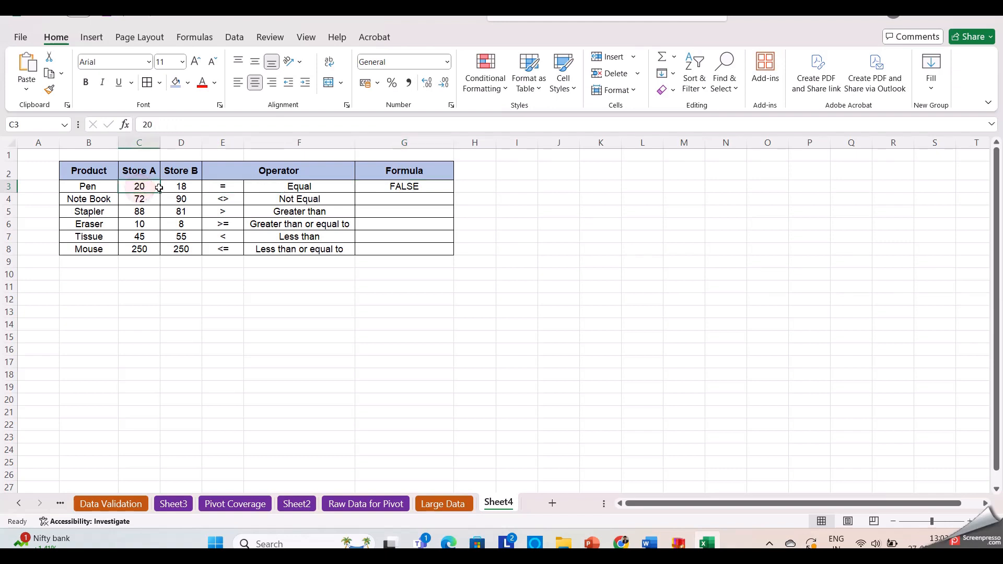
{"action": "left_click_drag", "start_coordinate": [159, 188], "coordinate": [180, 187]}
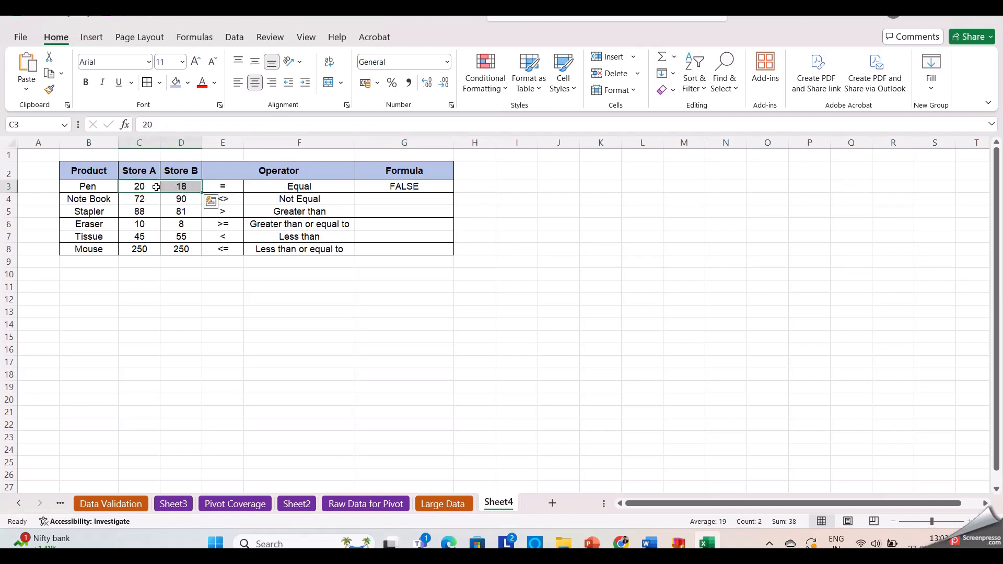
{"action": "left_click", "coordinate": [278, 186]}
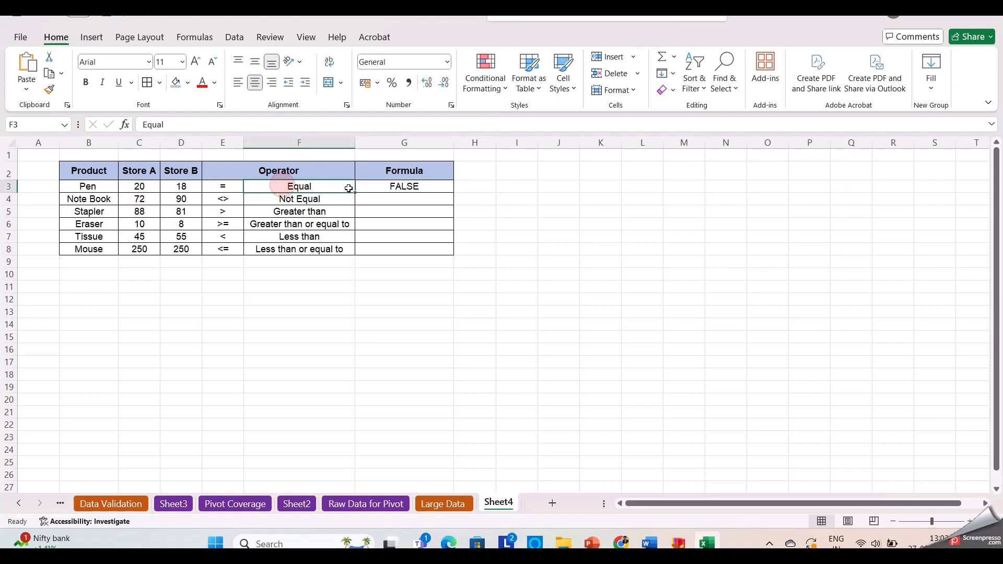
{"action": "left_click", "coordinate": [406, 186]}
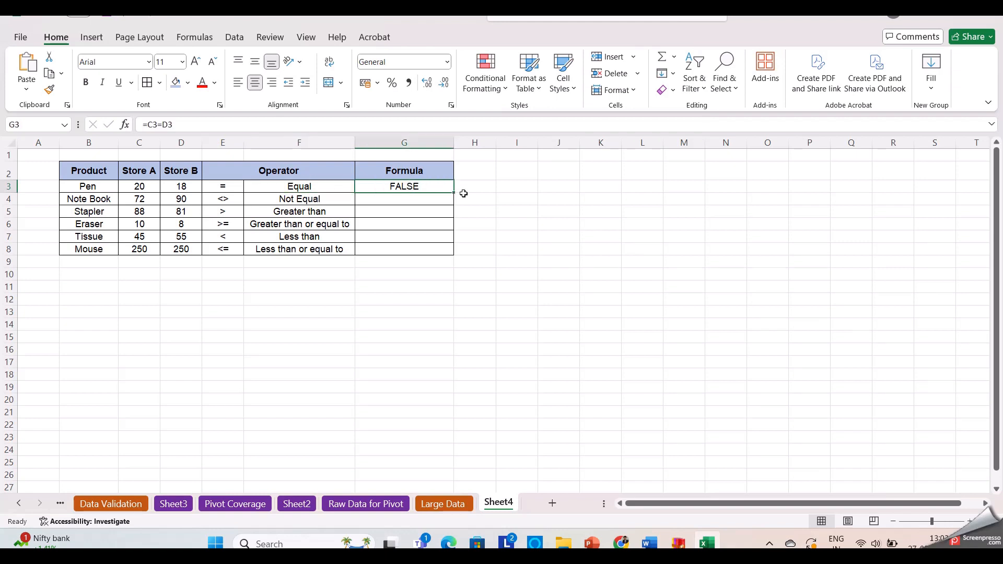
{"action": "left_click", "coordinate": [403, 199]}
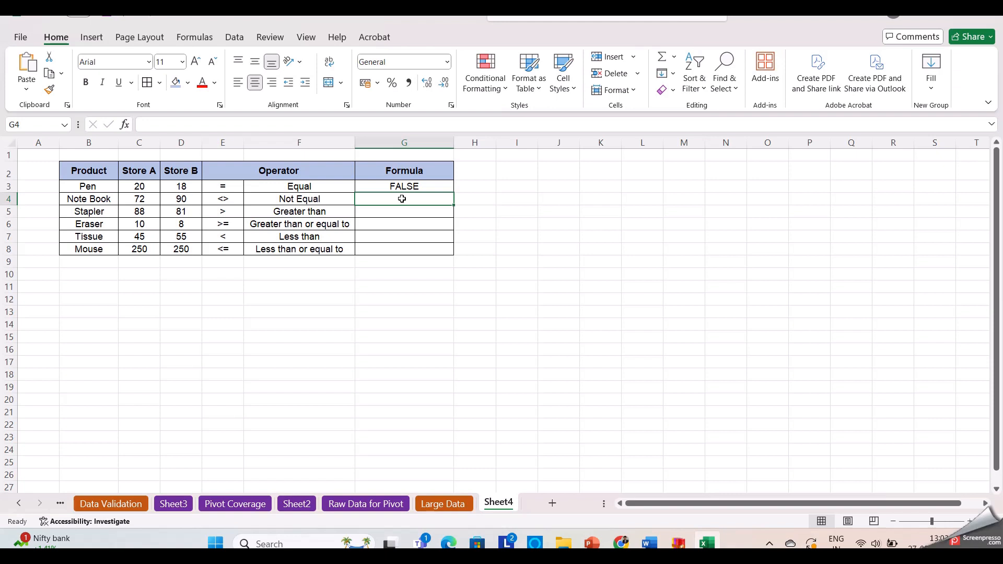
{"action": "left_click_drag", "start_coordinate": [244, 187], "coordinate": [300, 186]}
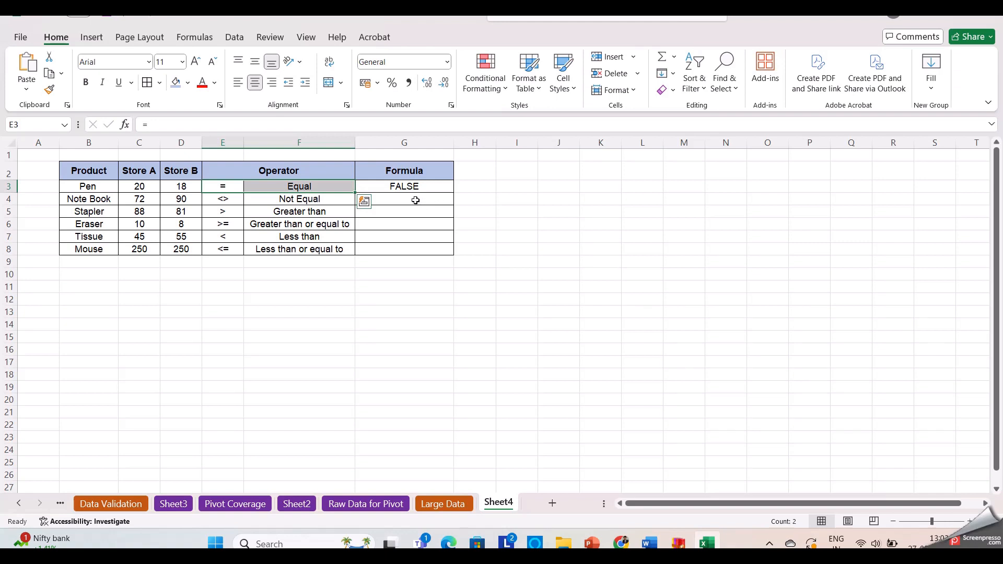
{"action": "left_click", "coordinate": [416, 200]}
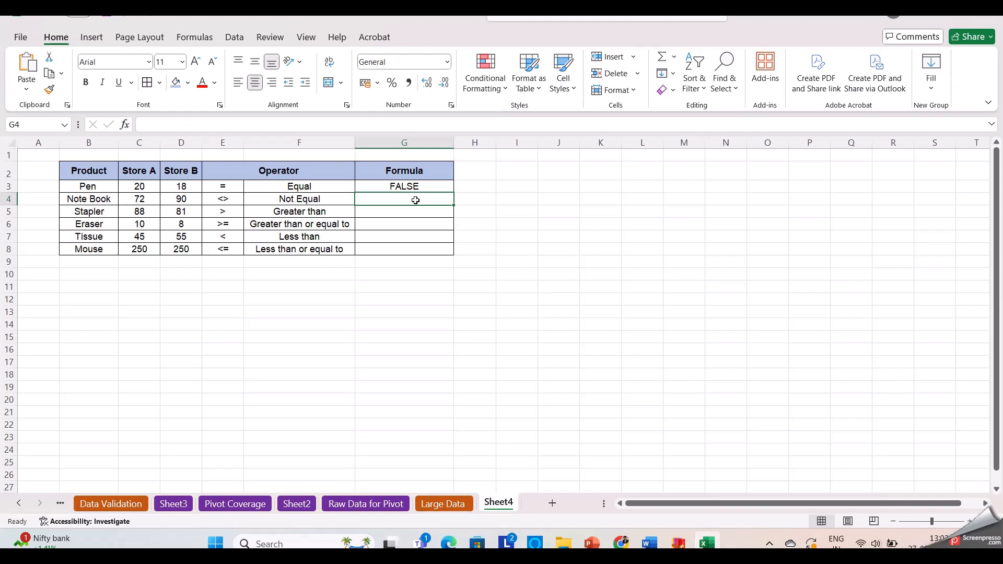
{"action": "left_click", "coordinate": [231, 199]}
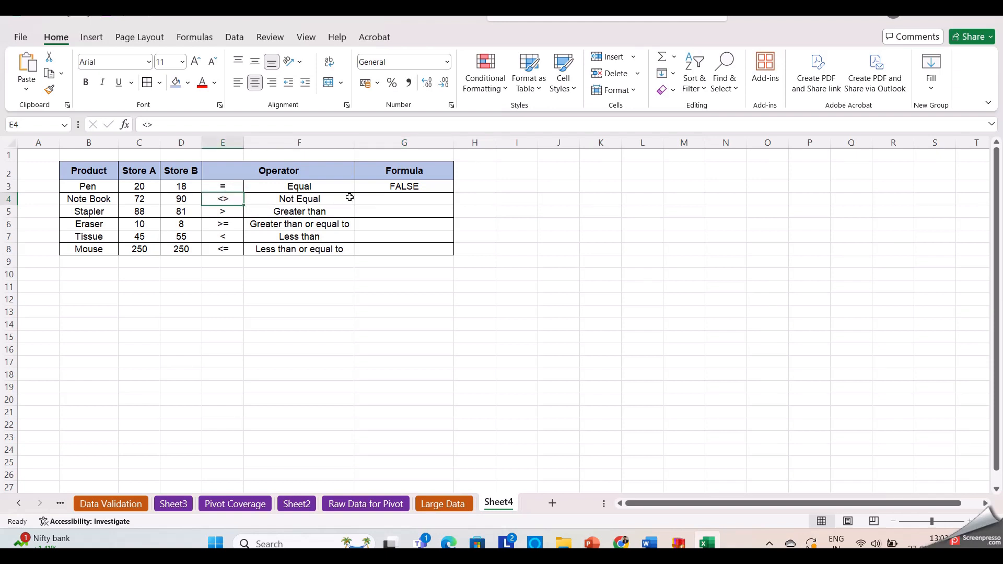
Enter the formula =C4<>D4 in G4 to test whether the two Note Book values differ, and check it against the store values.
{"action": "left_click", "coordinate": [394, 199]}
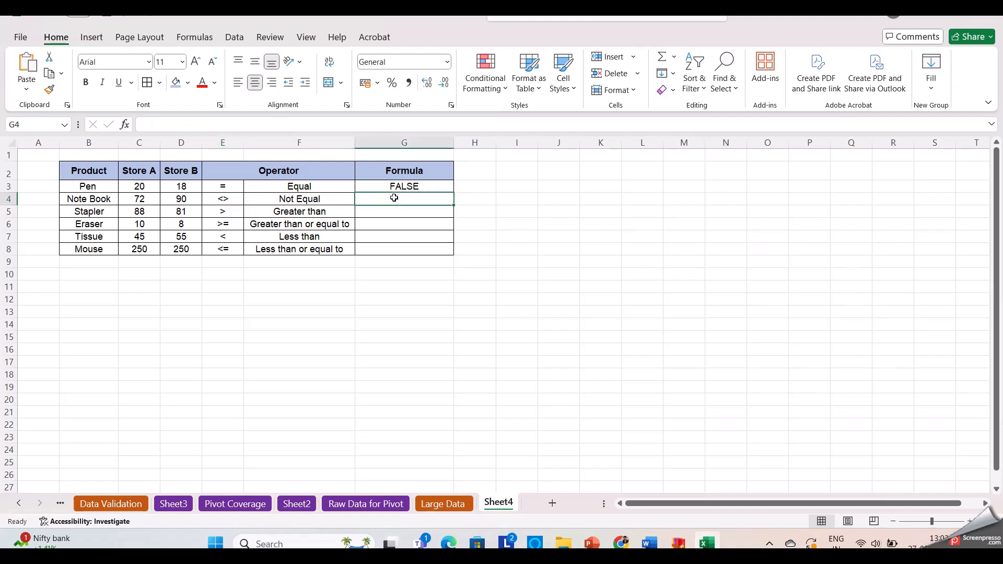
{"action": "type", "text": "="}
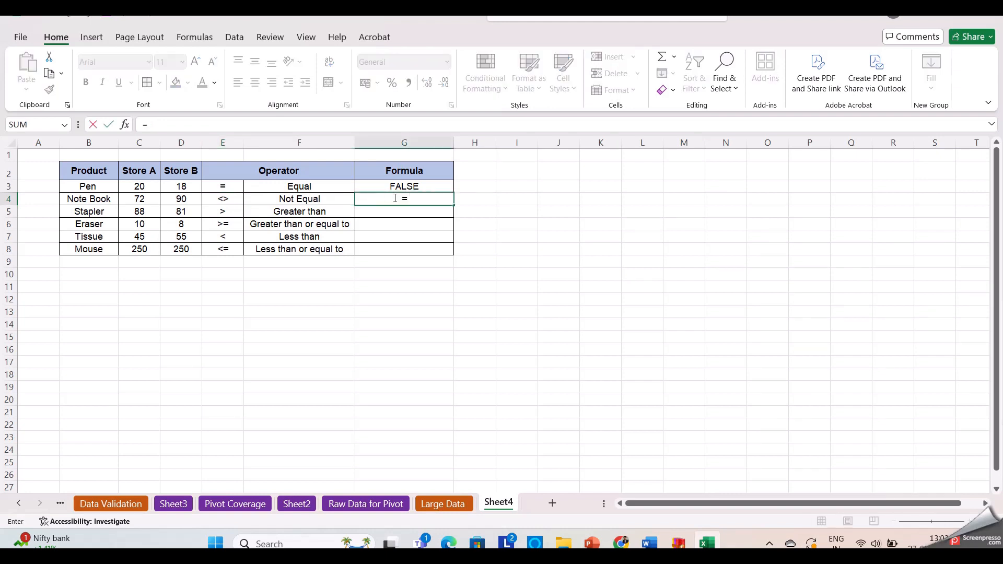
{"action": "left_click", "coordinate": [140, 200]}
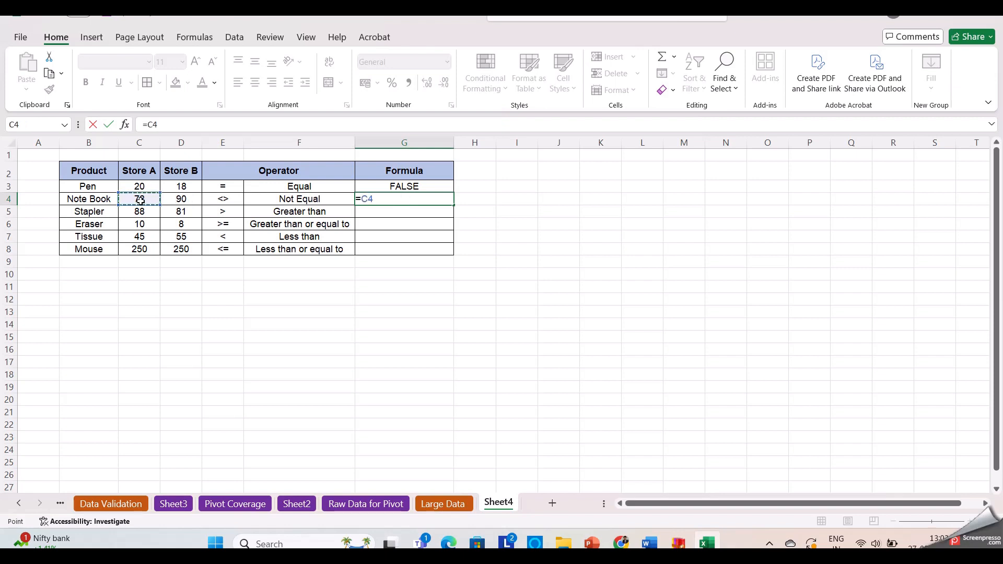
{"action": "type", "text": "<>"}
{"action": "left_click", "coordinate": [186, 200]}
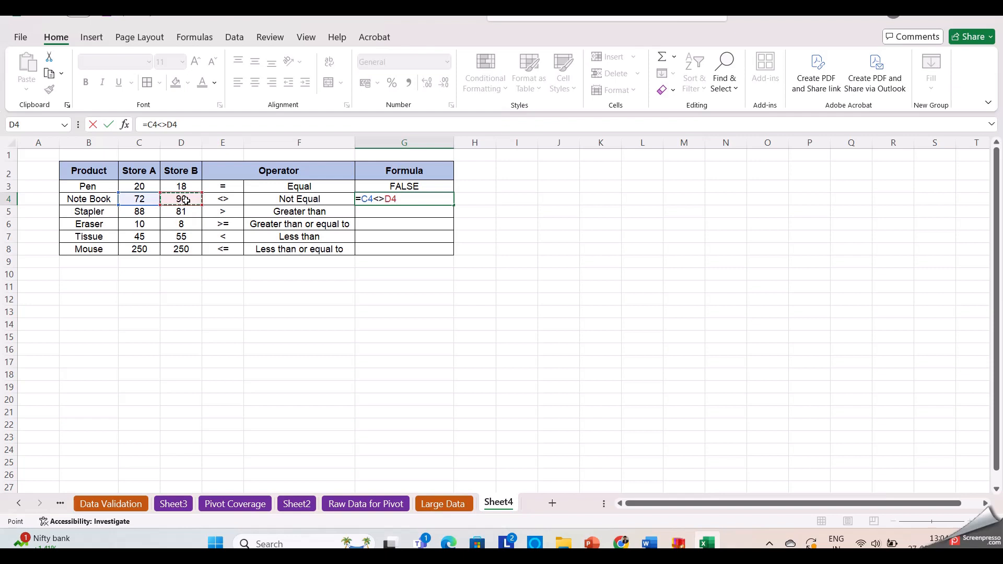
{"action": "key", "text": "Return"}
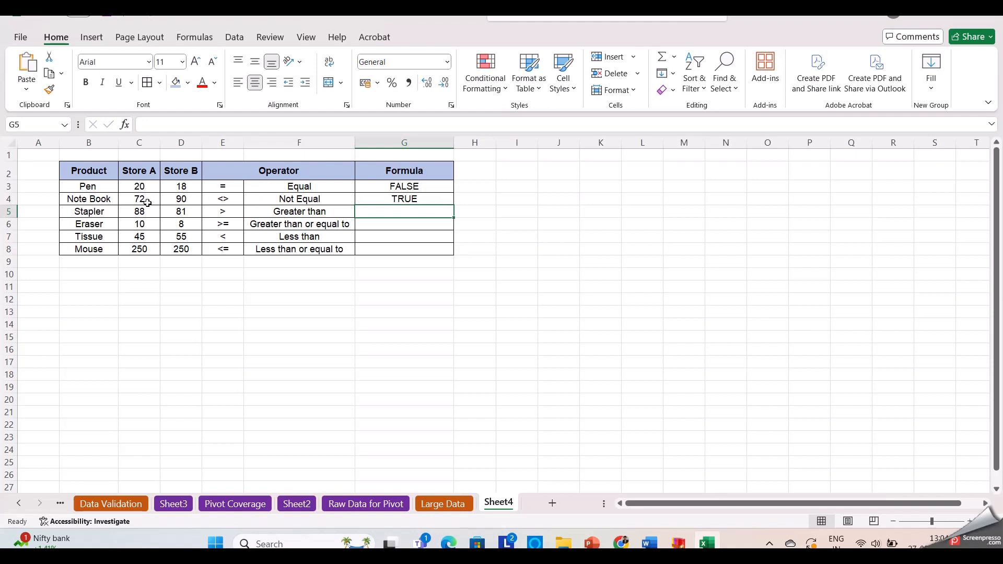
{"action": "left_click_drag", "start_coordinate": [147, 201], "coordinate": [191, 200]}
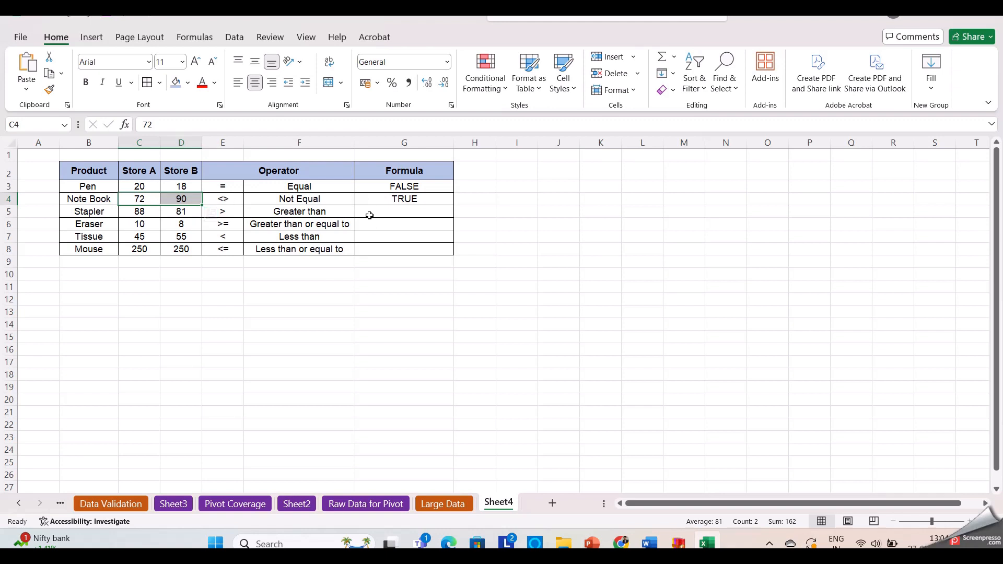
Enter the formula =C5>D5 in G5 to test whether Store A's Stapler value is greater than Store B's, and check both values.
{"action": "left_click", "coordinate": [389, 209]}
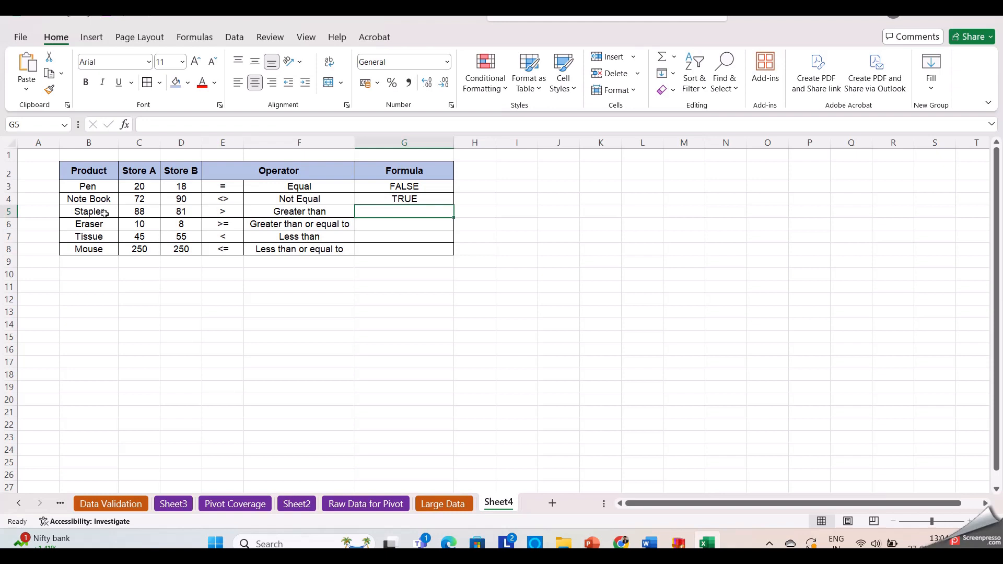
{"action": "type", "text": "="}
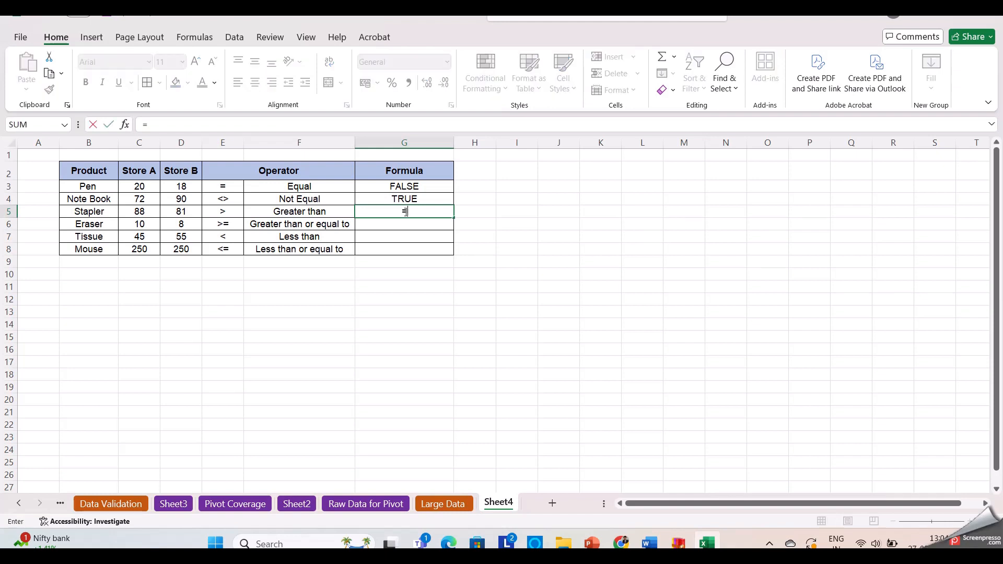
{"action": "left_click", "coordinate": [148, 212]}
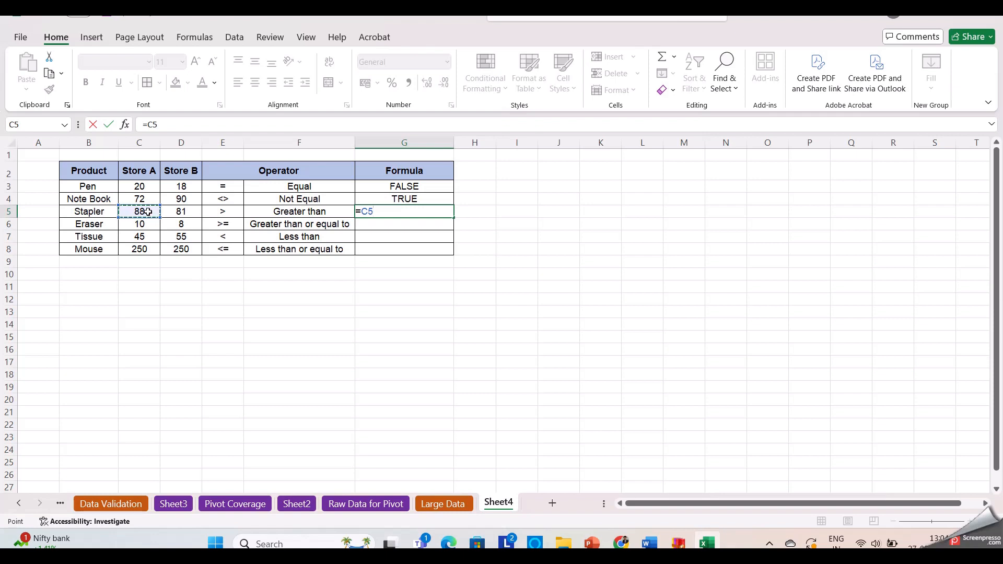
{"action": "type", "text": ">"}
{"action": "left_click", "coordinate": [181, 212]}
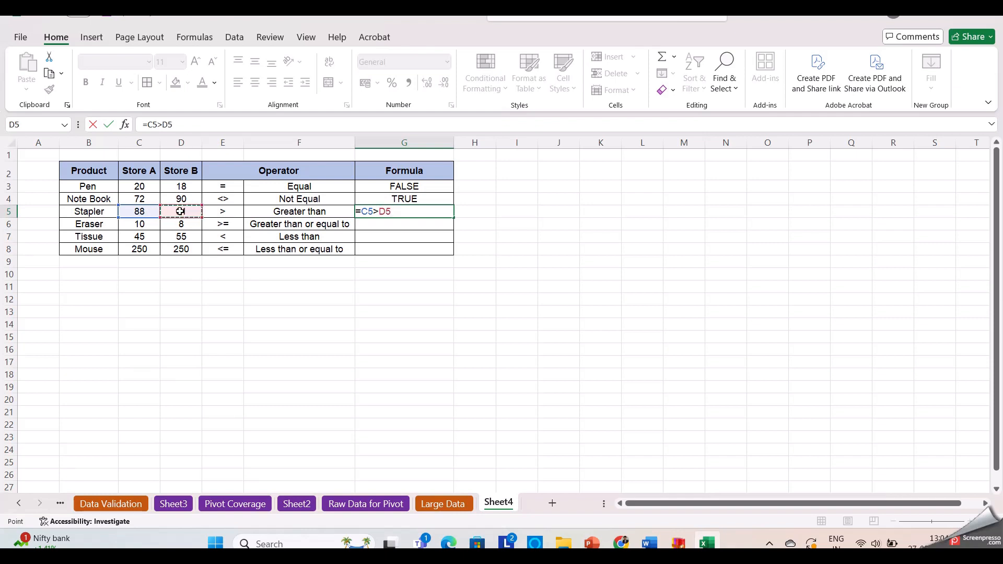
{"action": "key", "text": "Return"}
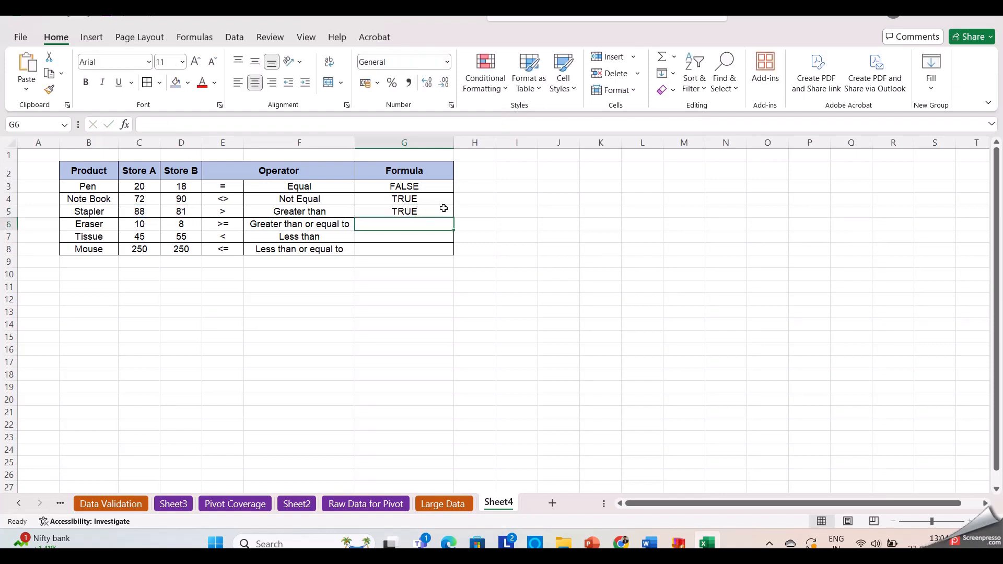
{"action": "left_click", "coordinate": [145, 211]}
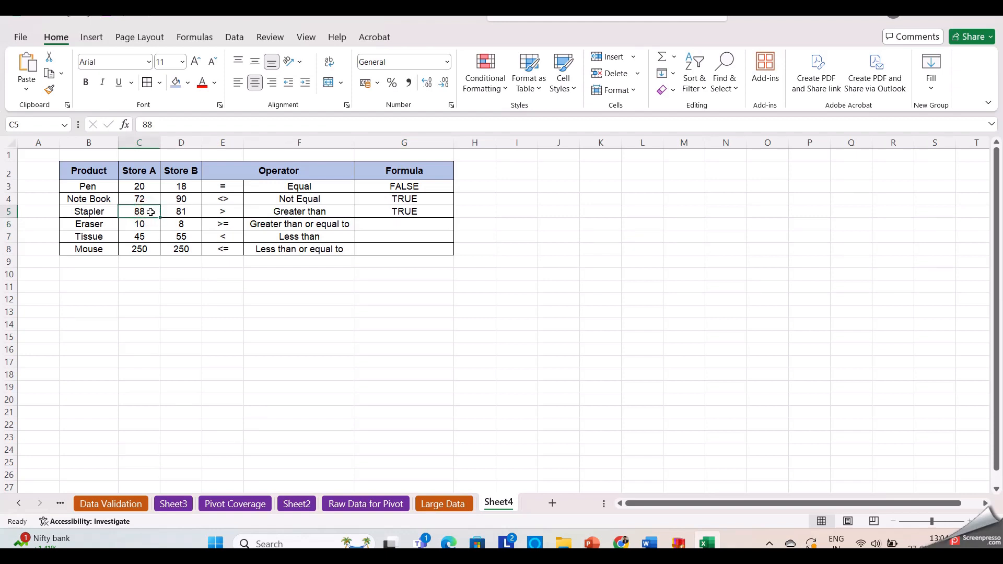
{"action": "left_click", "coordinate": [150, 212]}
{"action": "left_click", "coordinate": [184, 210]}
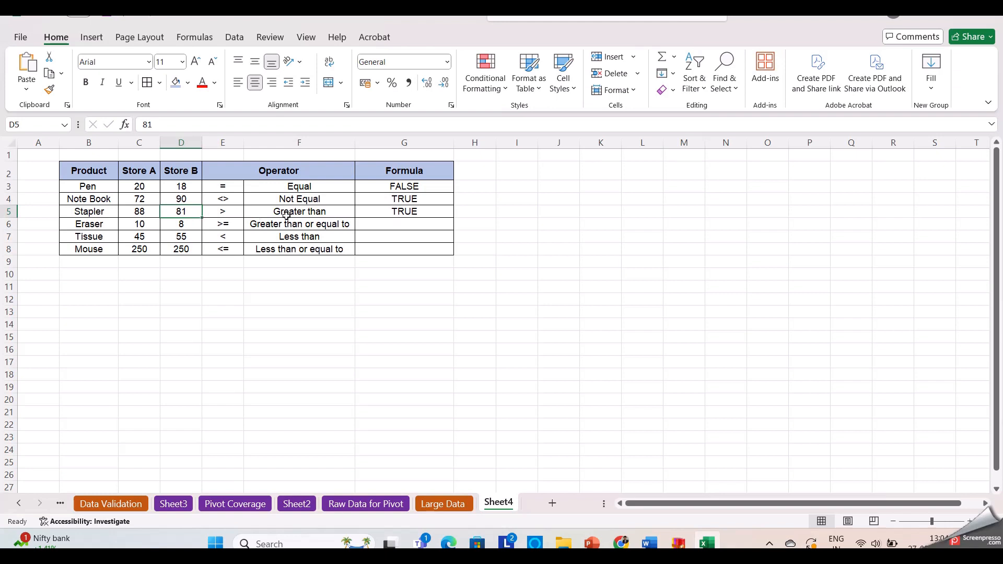
Enter the formula =C6>=D6 in G6 to test whether Store A's Eraser value is greater than or equal to Store B's, and check it.
{"action": "left_click", "coordinate": [386, 223]}
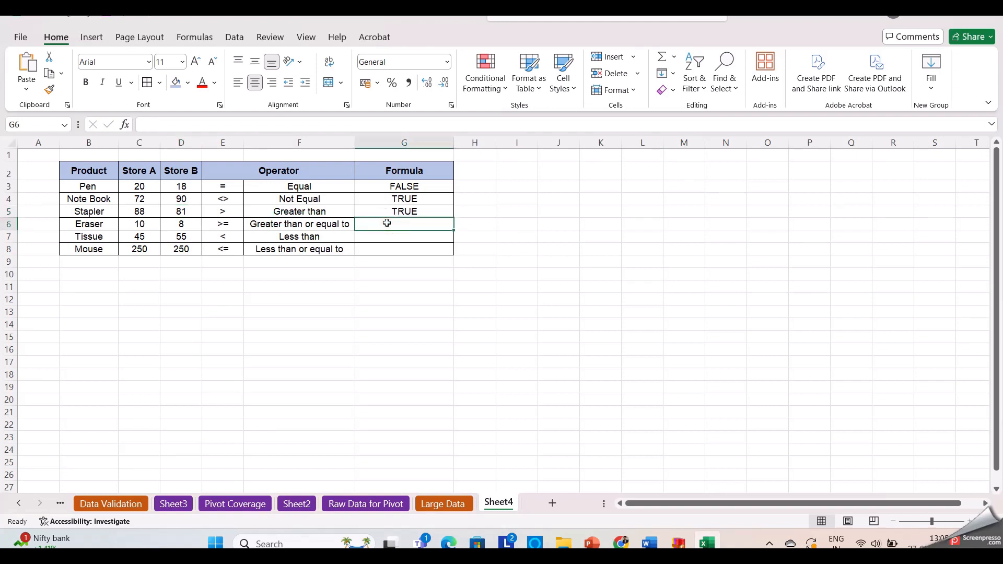
{"action": "type", "text": "="}
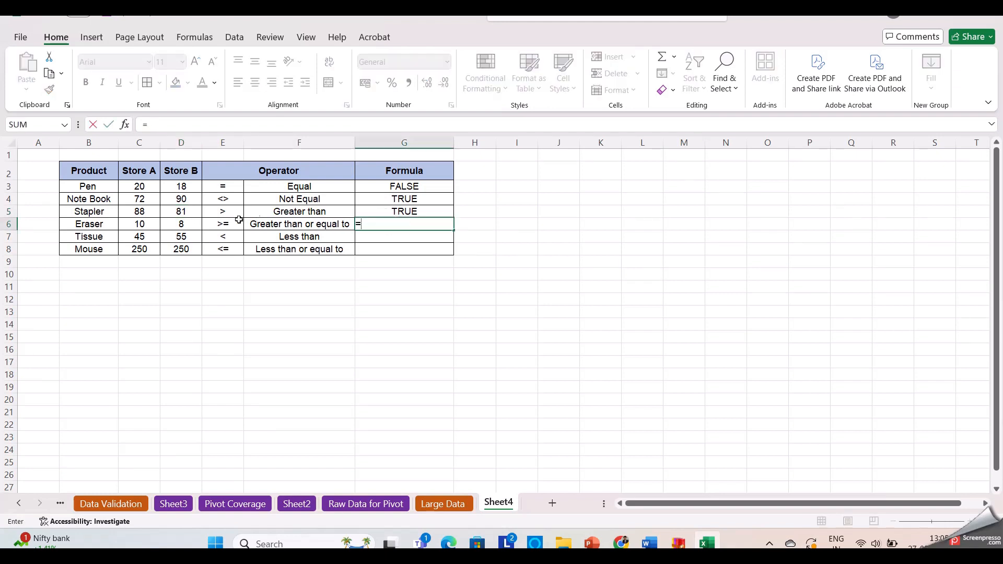
{"action": "left_click", "coordinate": [144, 225]}
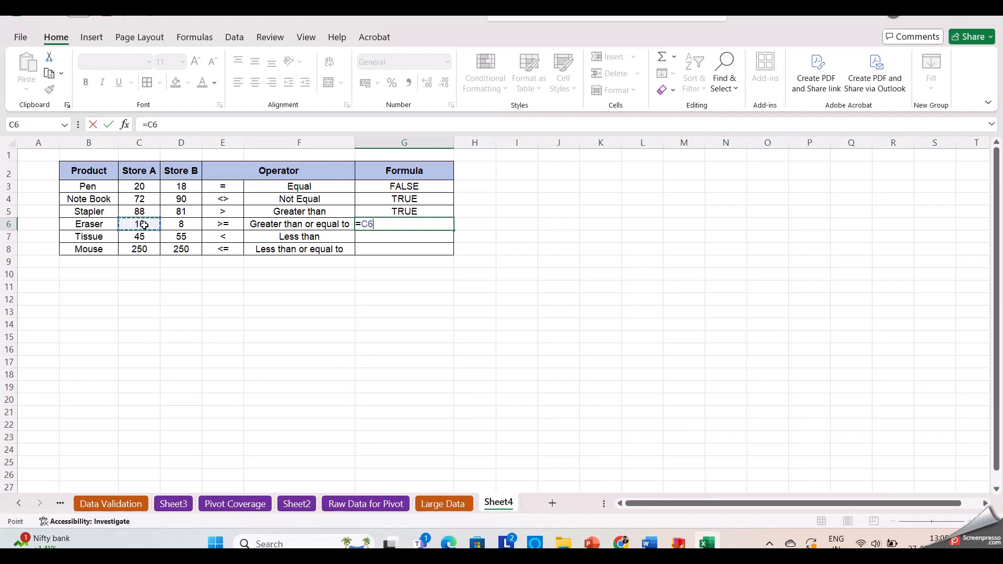
{"action": "type", "text": ">="}
{"action": "left_click", "coordinate": [184, 223]}
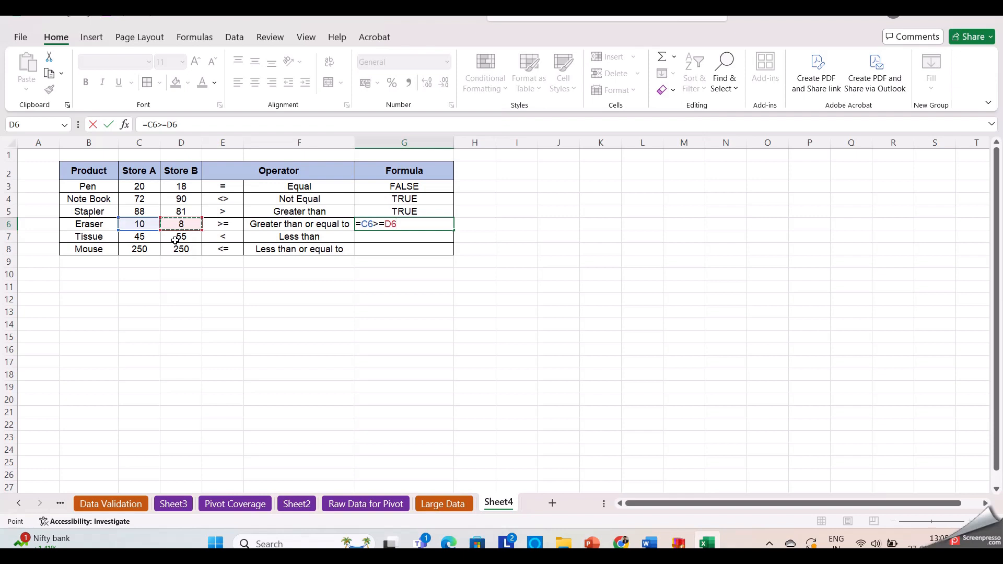
{"action": "key", "text": "Return"}
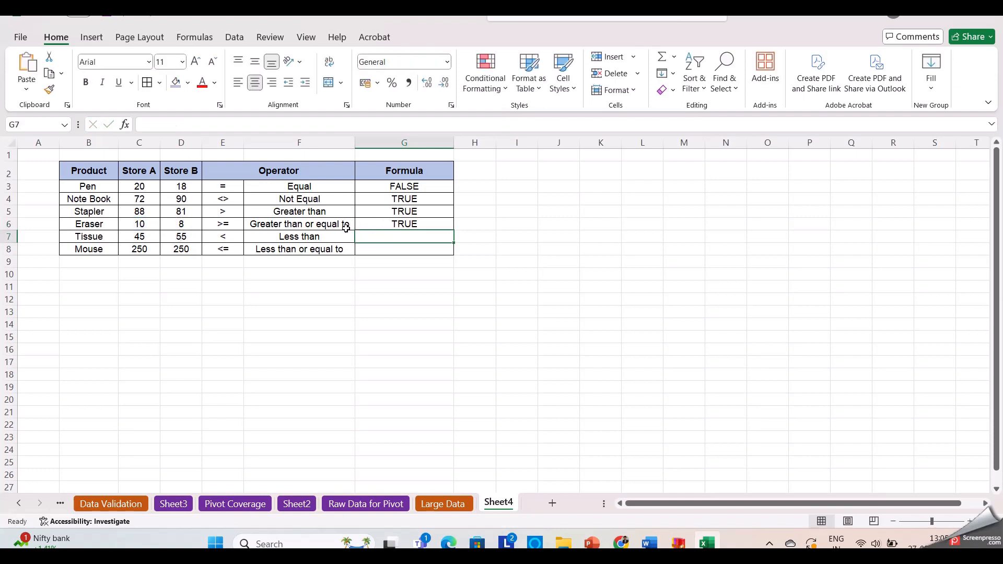
{"action": "left_click", "coordinate": [370, 224]}
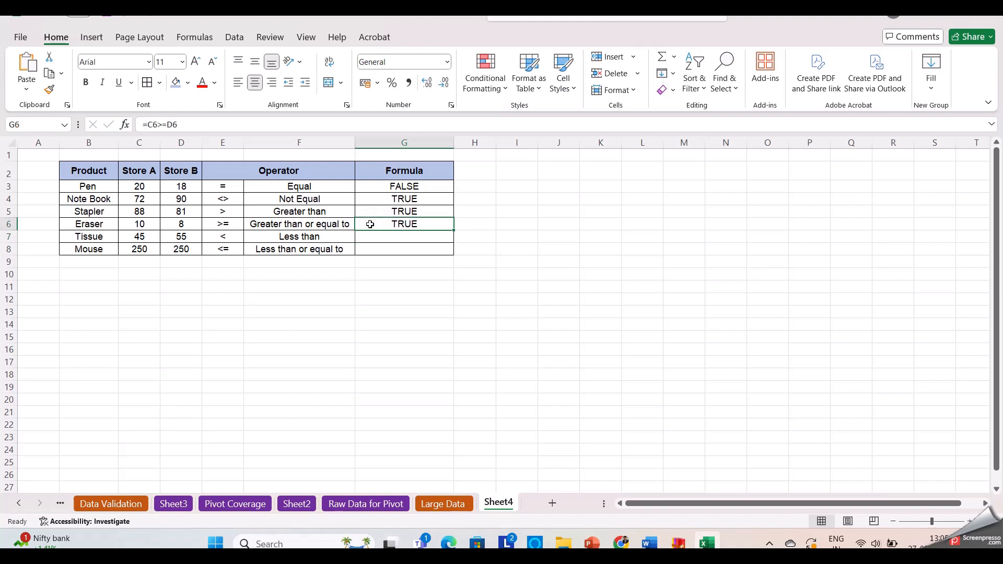
{"action": "left_click", "coordinate": [219, 227]}
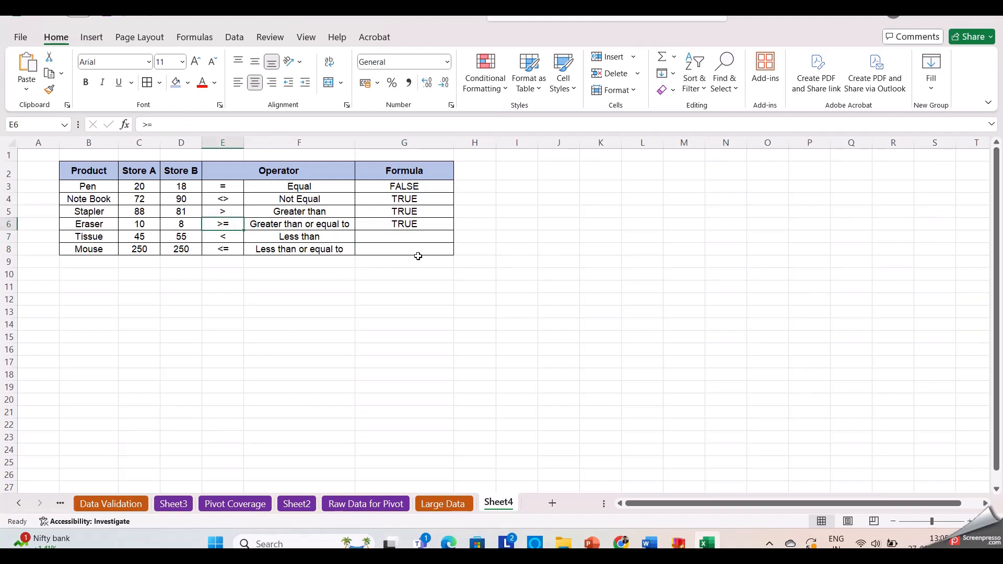
Enter the formula =C7<D7 in G7 to test whether Store A's Tissue value is less than Store B's, and check the row's operator and values.
{"action": "left_click", "coordinate": [377, 236]}
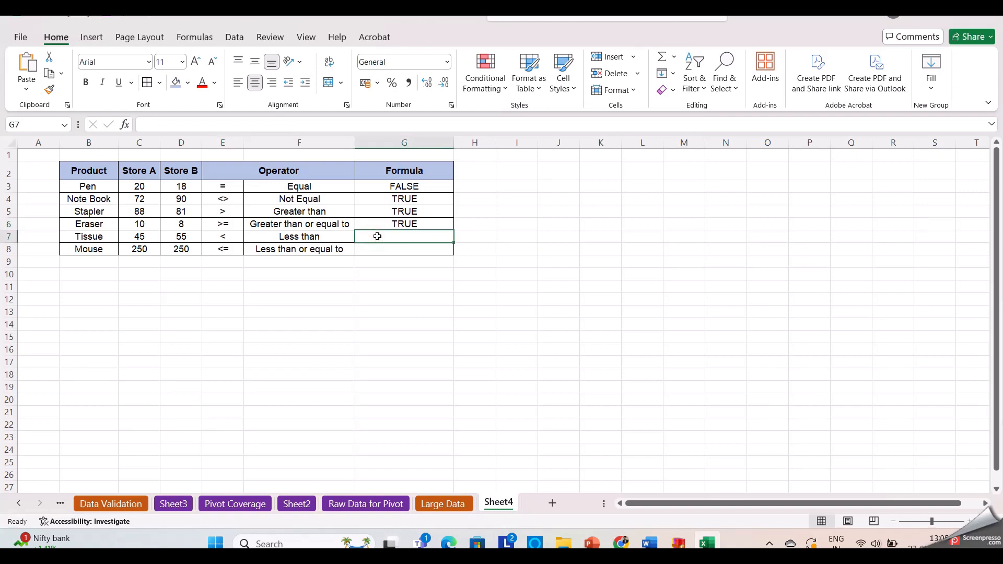
{"action": "type", "text": "="}
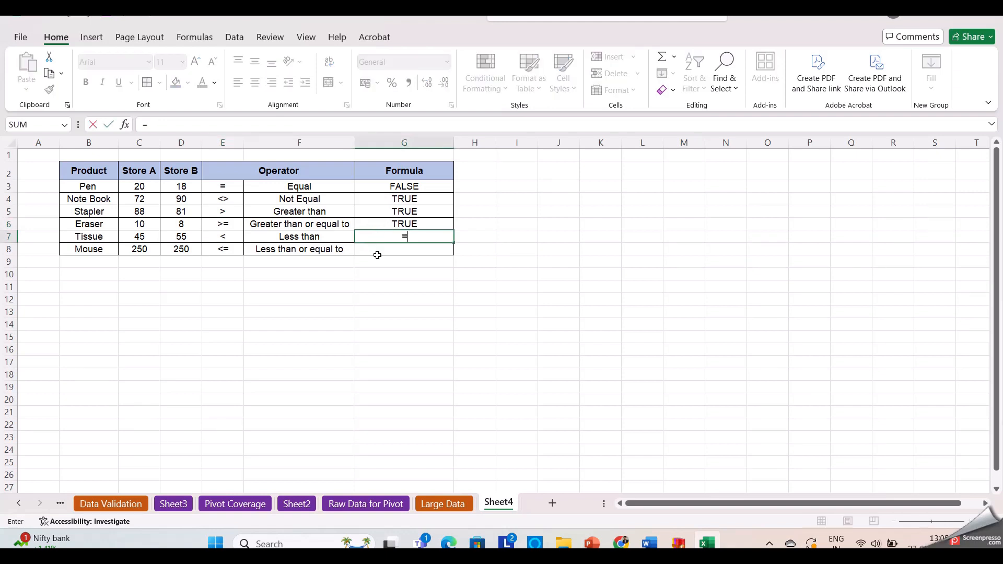
{"action": "left_click", "coordinate": [145, 241]}
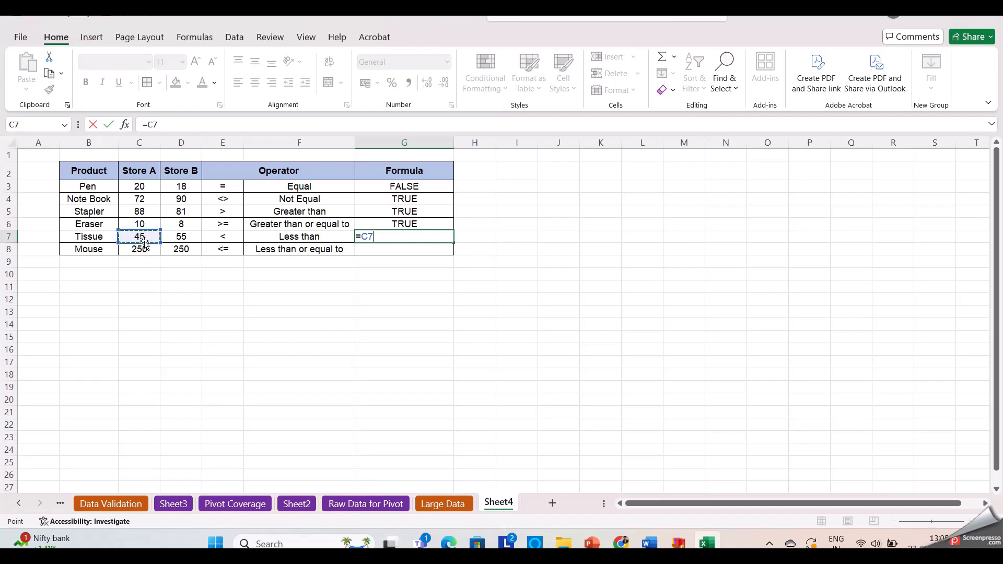
{"action": "type", "text": "<"}
{"action": "left_click", "coordinate": [174, 238]}
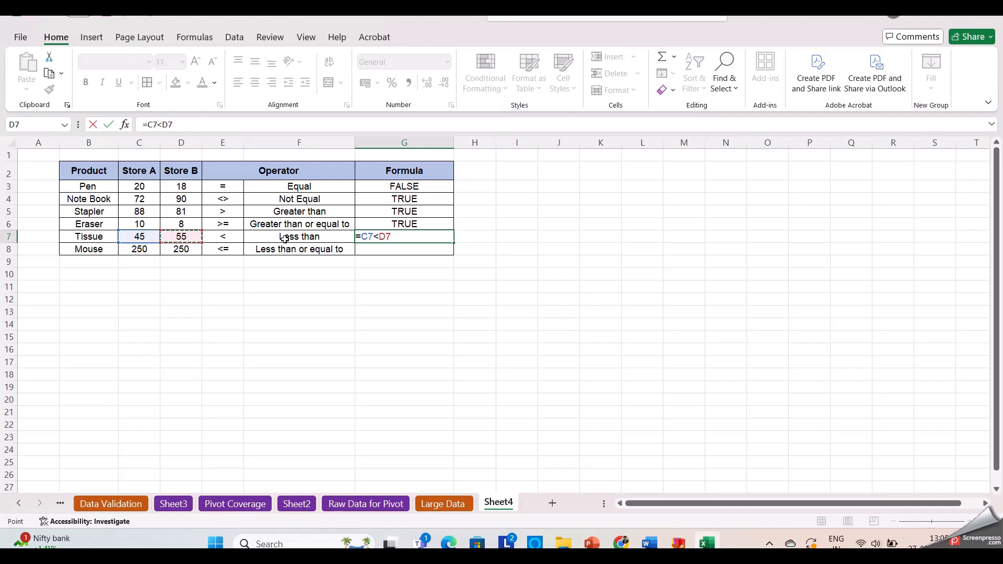
{"action": "key", "text": "Return"}
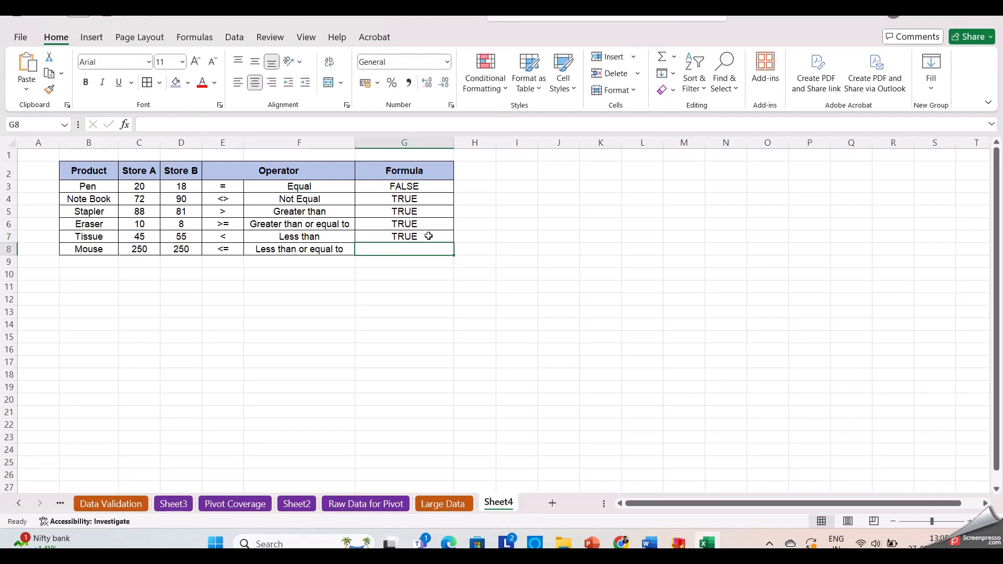
{"action": "left_click", "coordinate": [429, 236]}
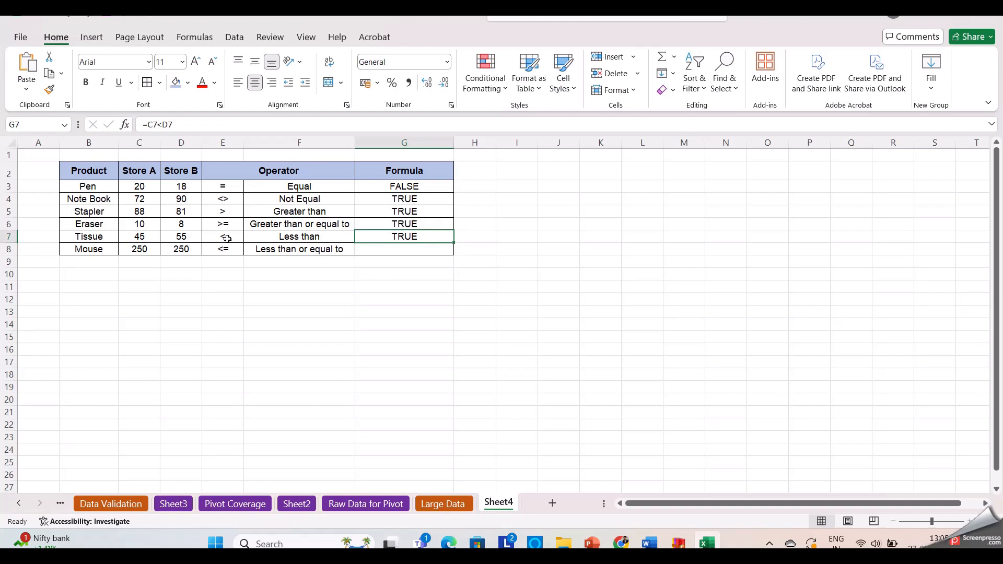
{"action": "left_click_drag", "start_coordinate": [224, 238], "coordinate": [349, 238]}
{"action": "left_click", "coordinate": [370, 238]}
{"action": "left_click_drag", "start_coordinate": [147, 242], "coordinate": [168, 236]}
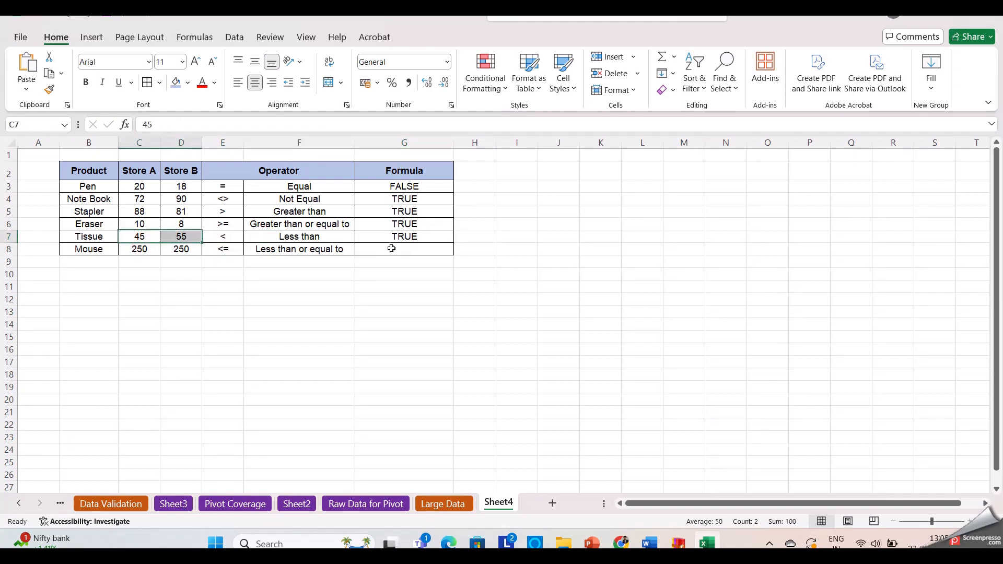
Enter the formula =C8<=D8 in G8 to test whether Store A's Mouse value is less than or equal to Store B's, and check the row.
{"action": "left_click", "coordinate": [391, 249]}
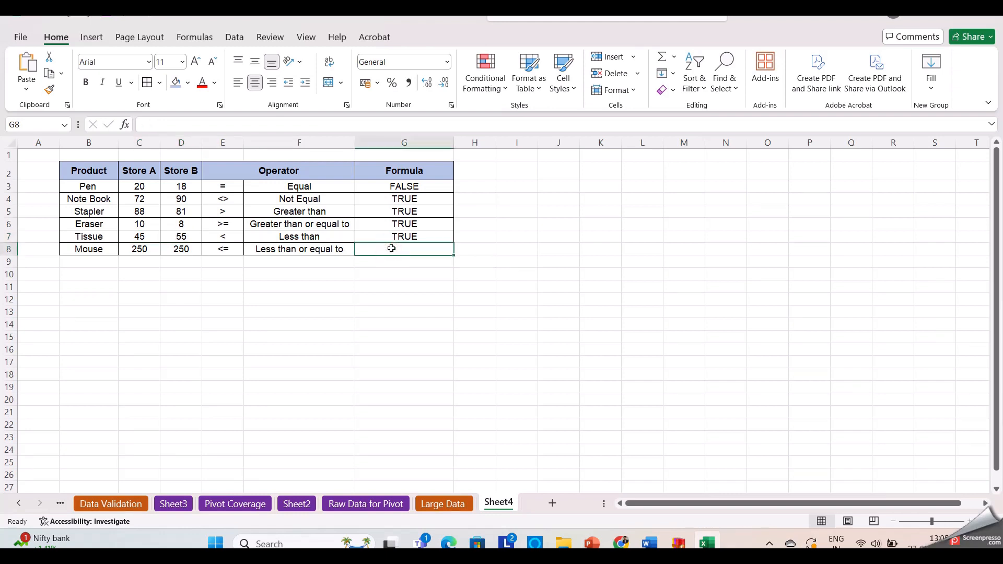
{"action": "type", "text": "="}
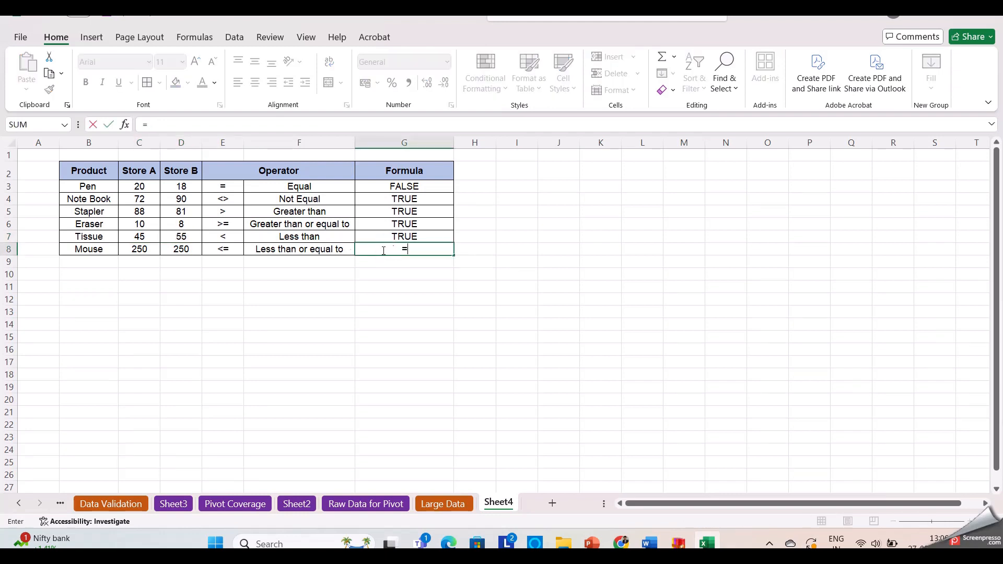
{"action": "left_click", "coordinate": [143, 249]}
{"action": "type", "text": "<="}
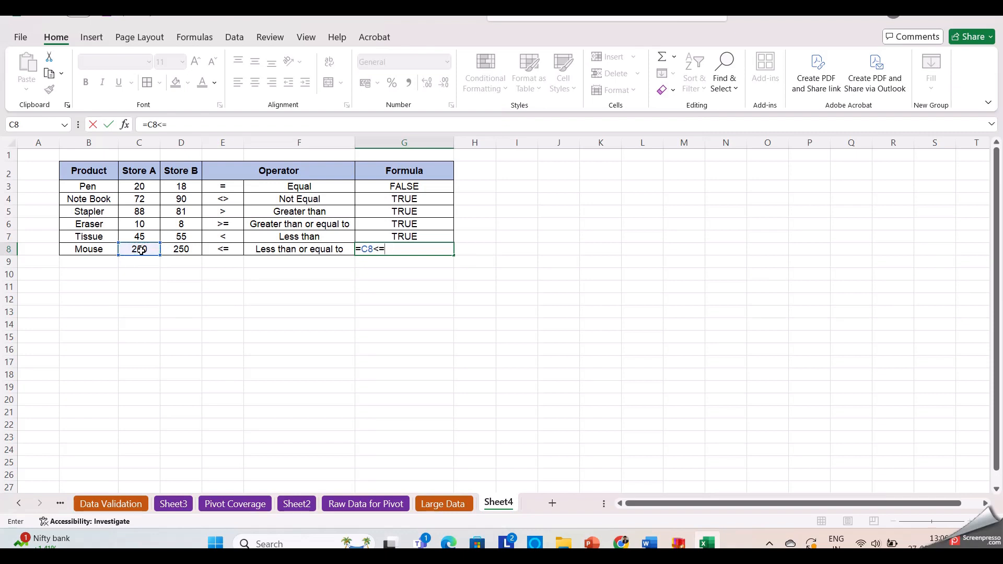
{"action": "left_click", "coordinate": [187, 251]}
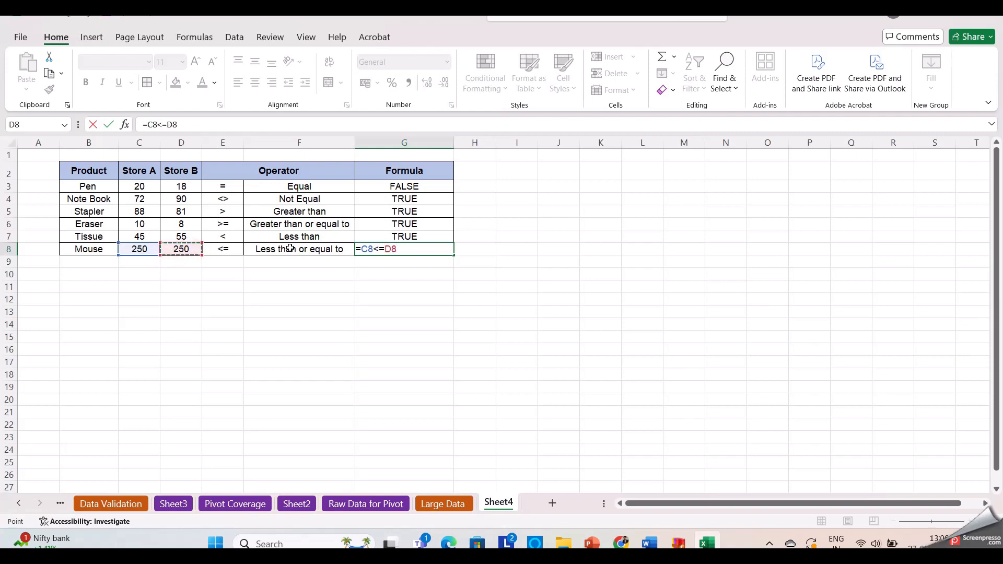
{"action": "key", "text": "Return"}
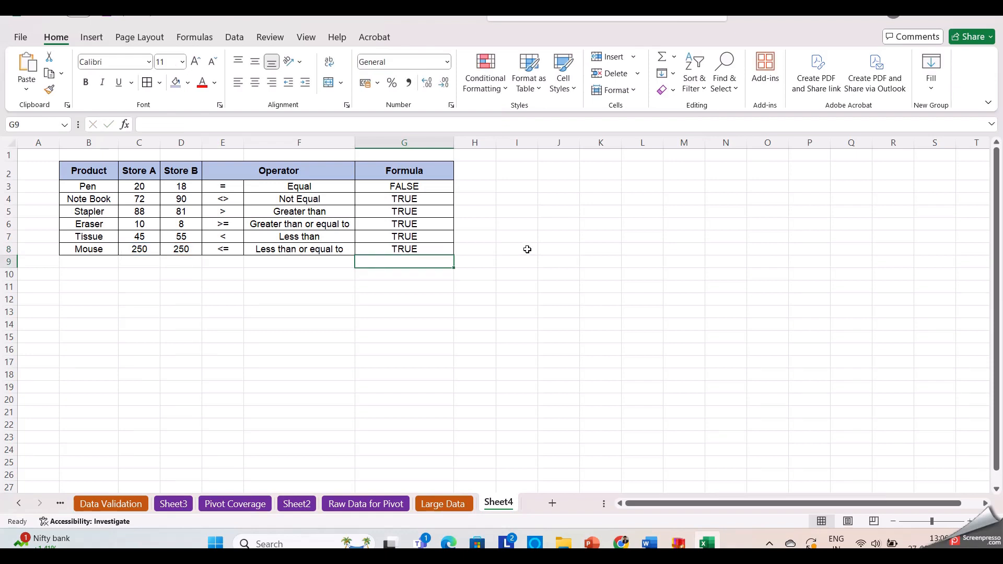
{"action": "left_click", "coordinate": [401, 248]}
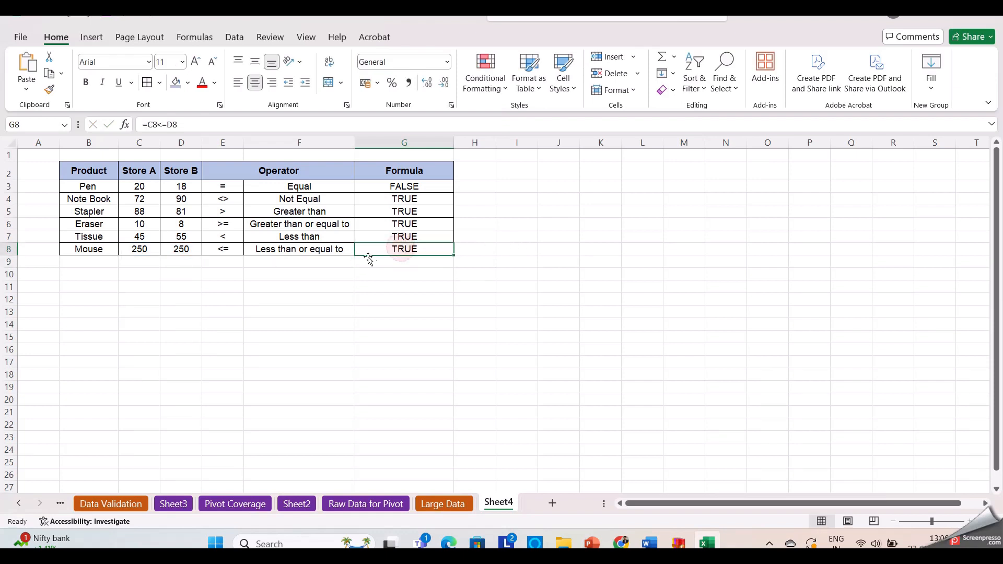
{"action": "left_click_drag", "start_coordinate": [148, 248], "coordinate": [167, 249]}
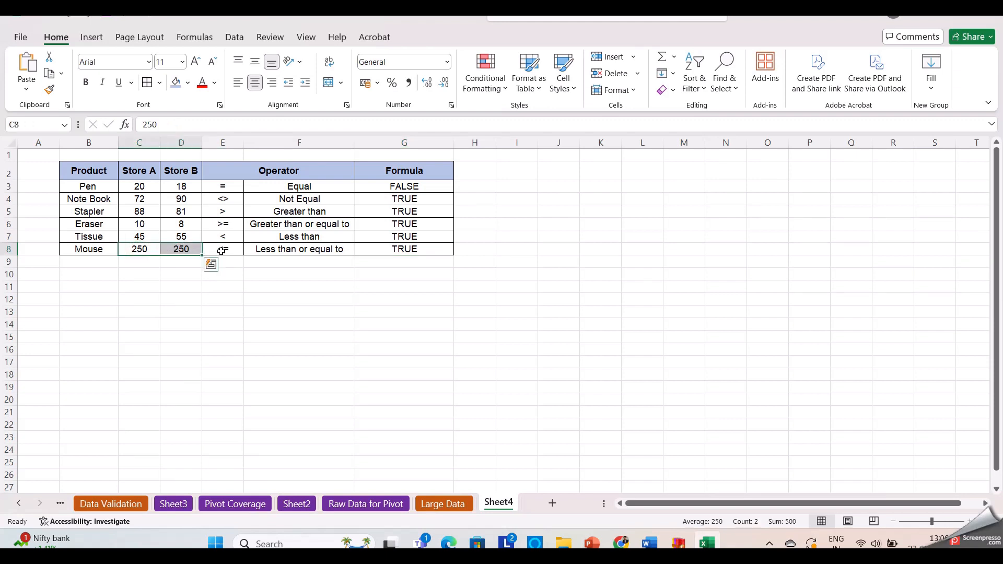
{"action": "left_click_drag", "start_coordinate": [222, 250], "coordinate": [298, 249]}
{"action": "left_click", "coordinate": [360, 310]}
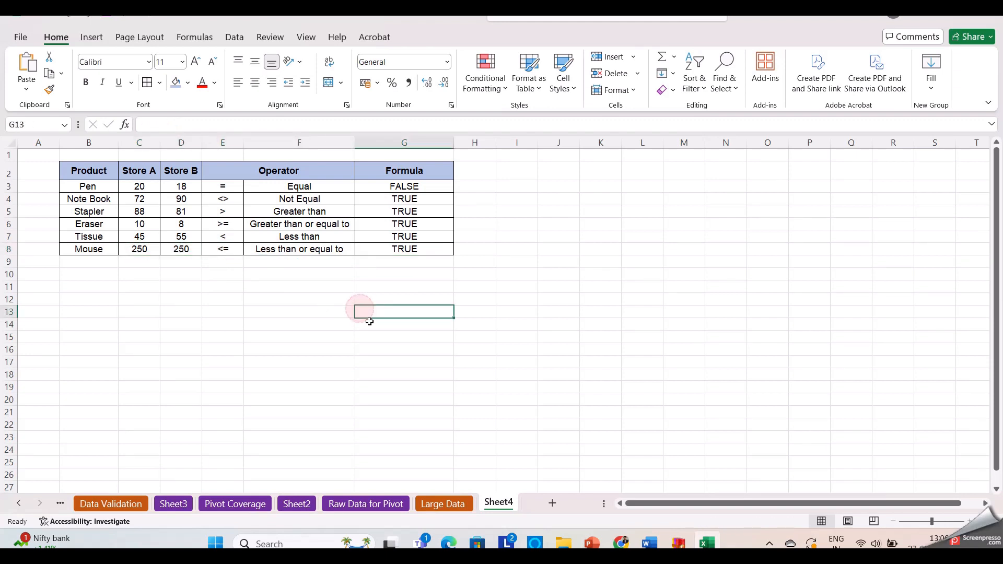